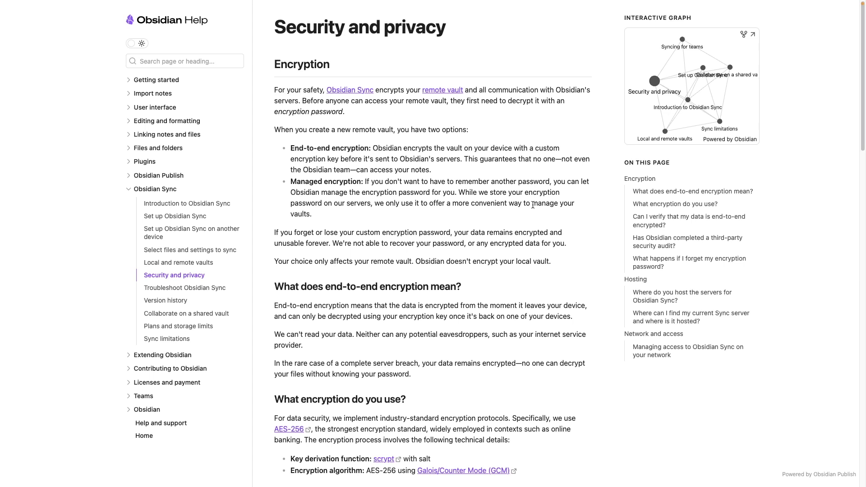
Scroll down the Obsidian Security and privacy help page
scroll(581, 178, down, 4)
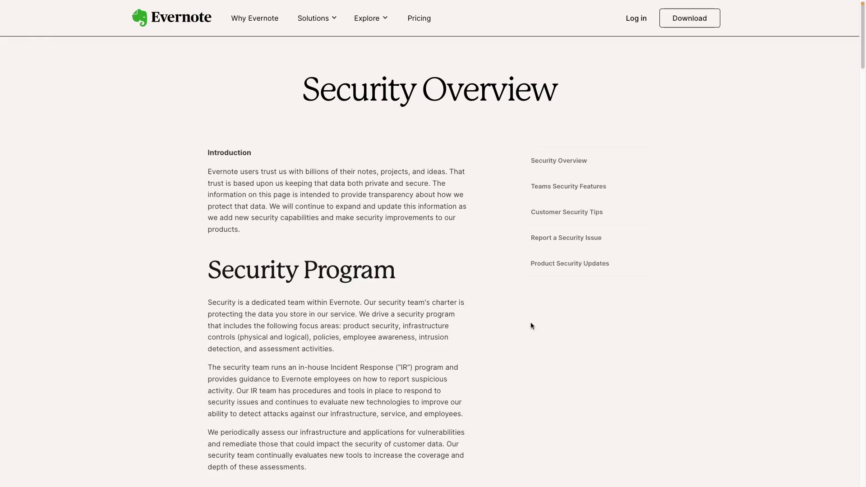
scroll(531, 325, down, 3)
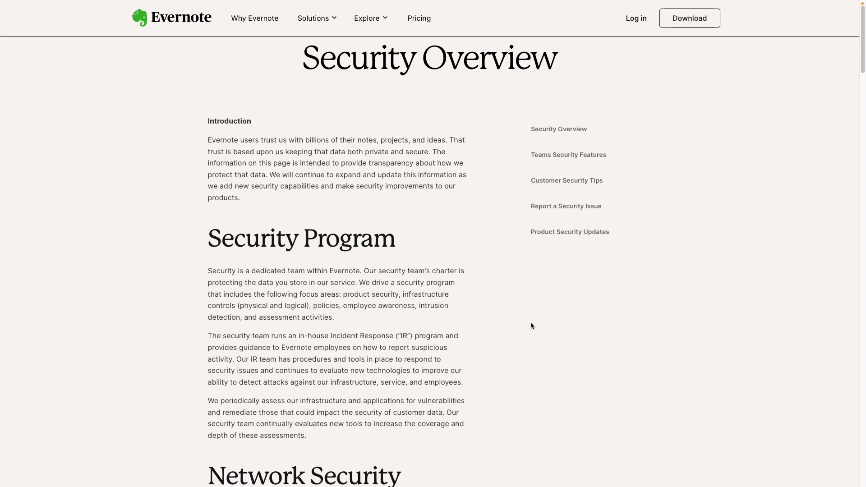
scroll(532, 326, down, 5)
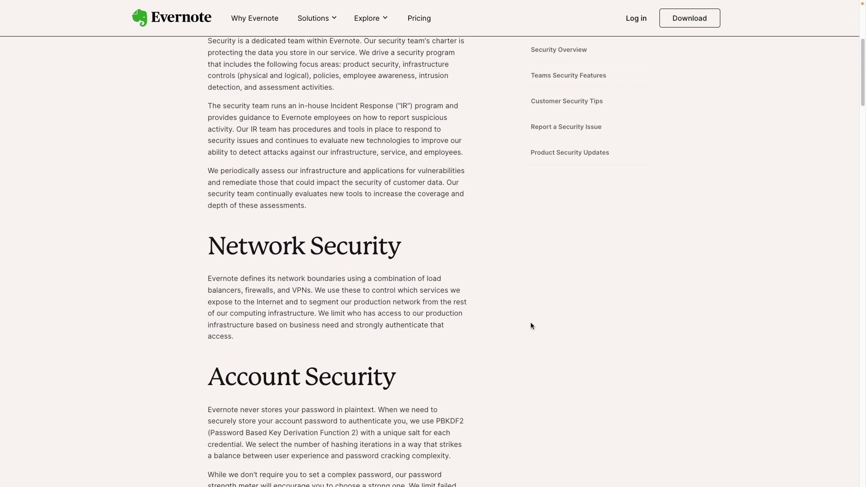
scroll(531, 325, down, 5)
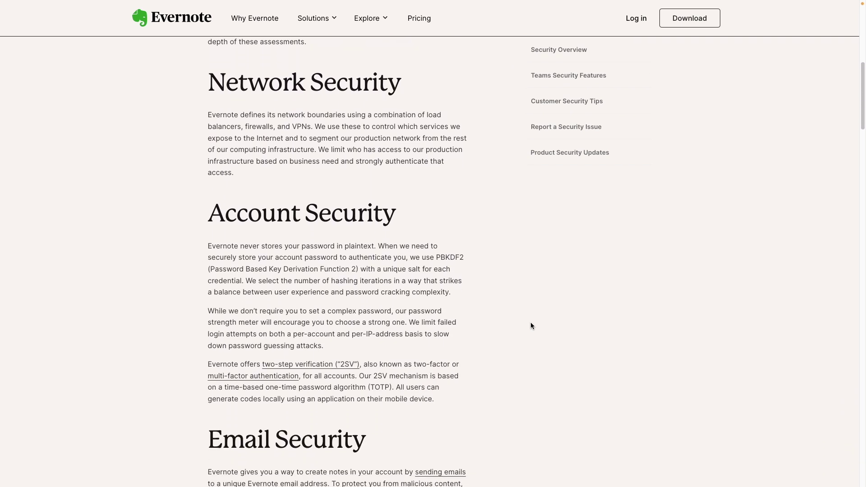
scroll(531, 324, down, 6)
scroll(531, 324, up, 5)
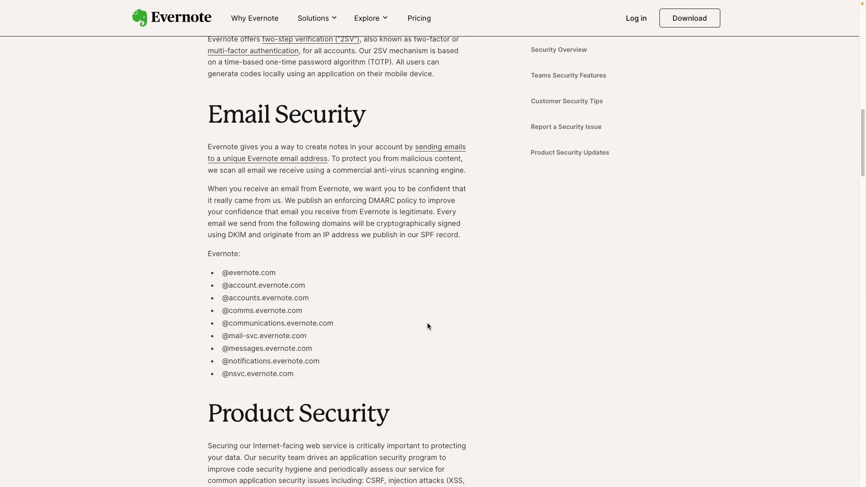
scroll(422, 327, down, 1)
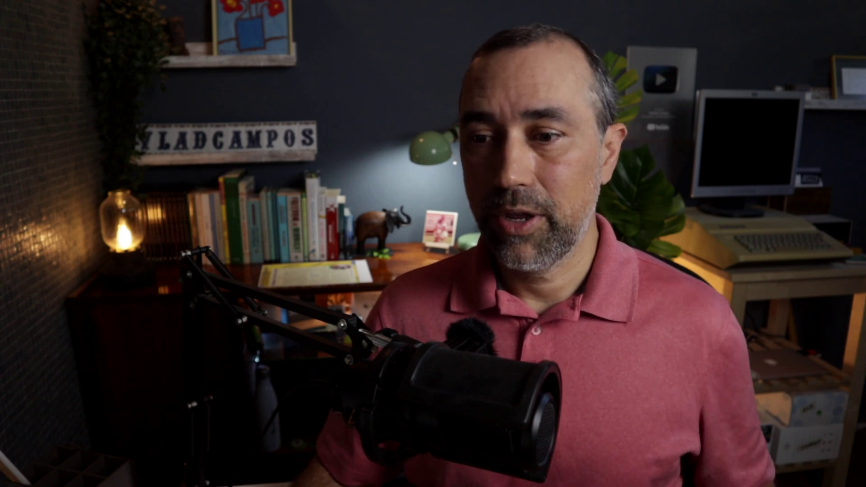
scroll(487, 191, down, 1)
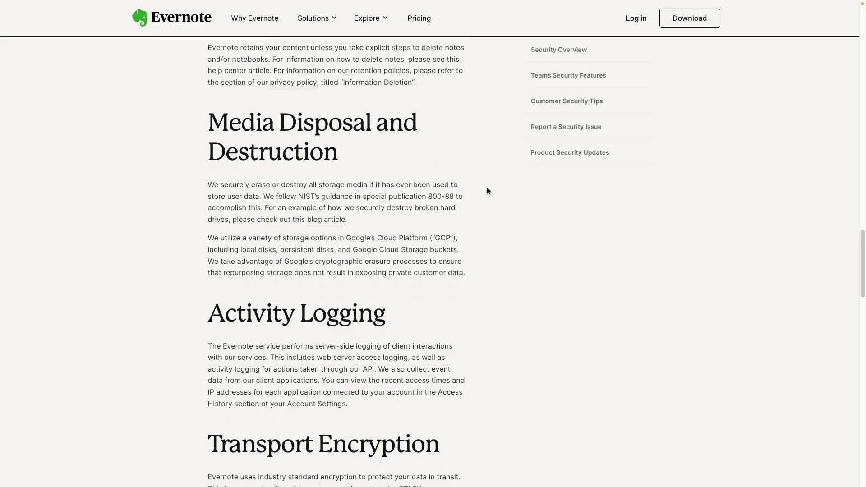
scroll(487, 191, down, 7)
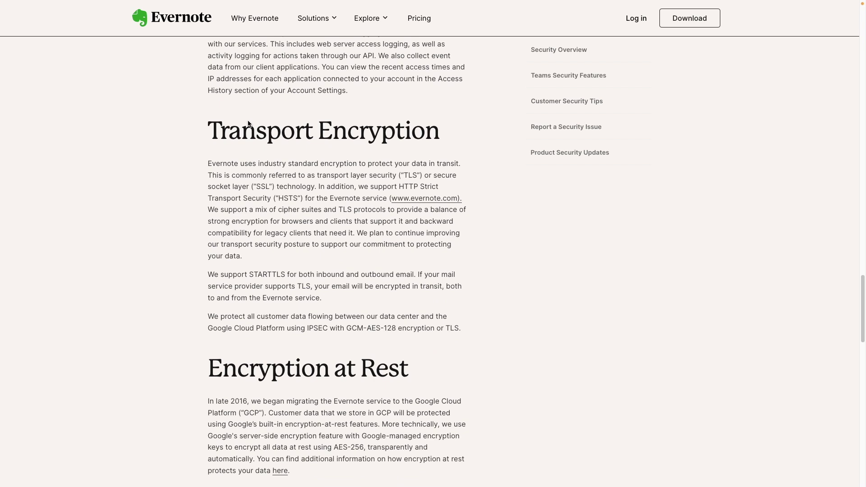
drag(215, 133, 435, 132)
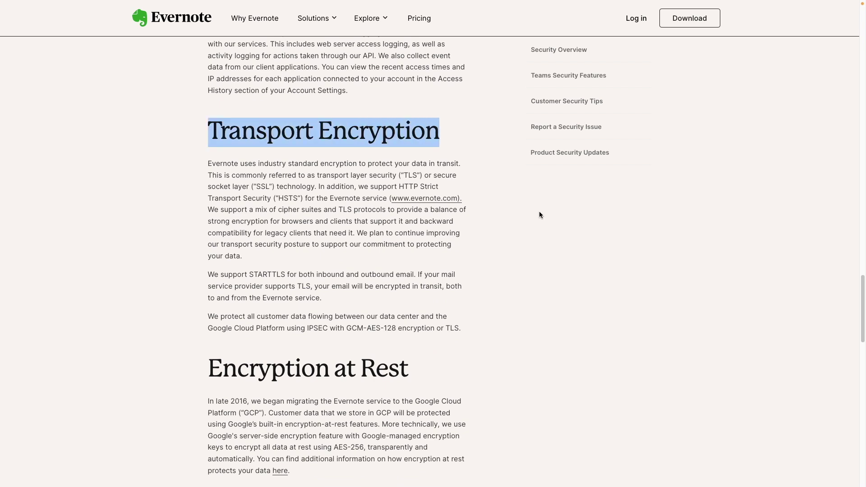
scroll(540, 215, down, 5)
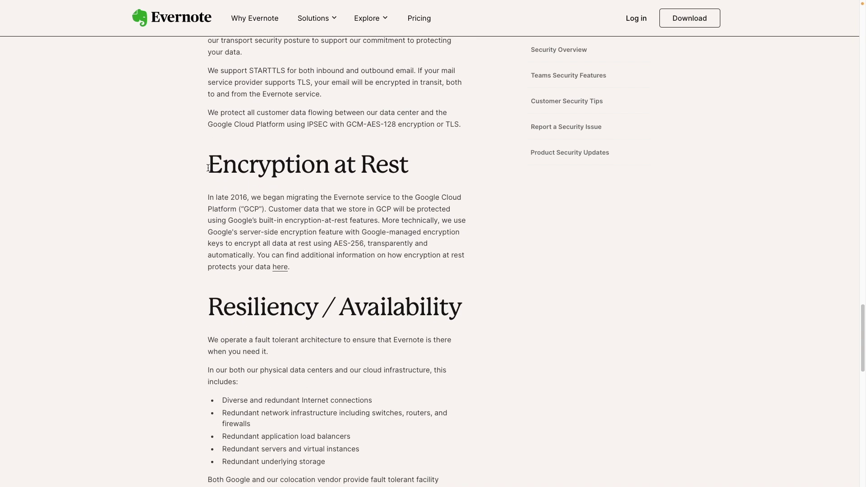
drag(261, 167, 392, 161)
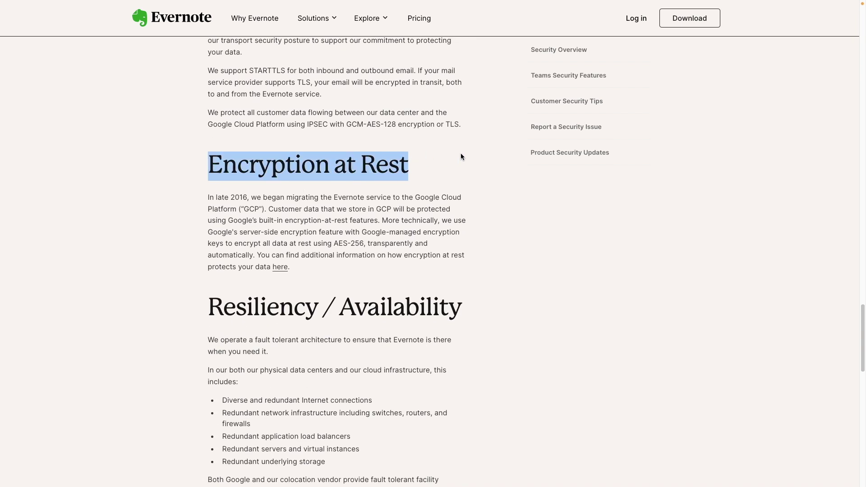
scroll(461, 156, up, 2)
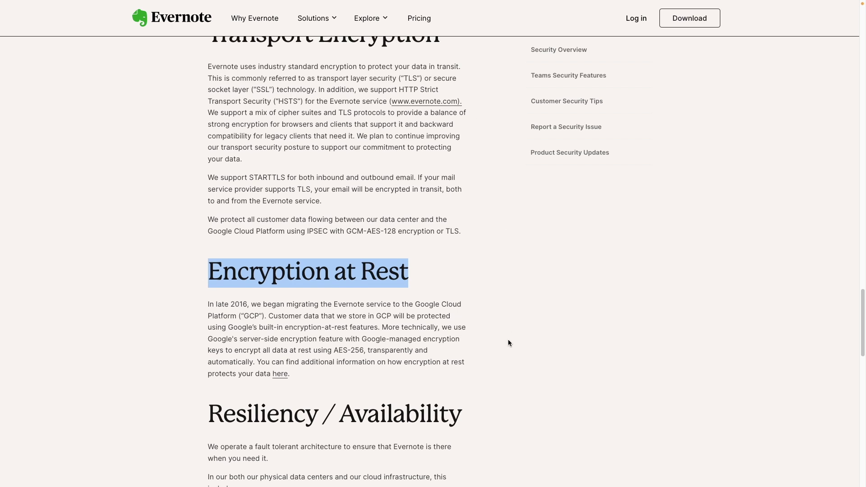
scroll(505, 334, down, 3)
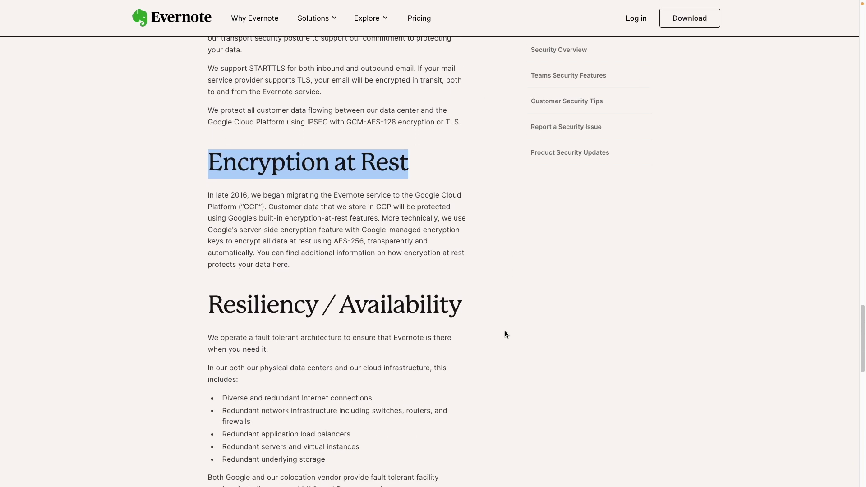
scroll(505, 334, down, 6)
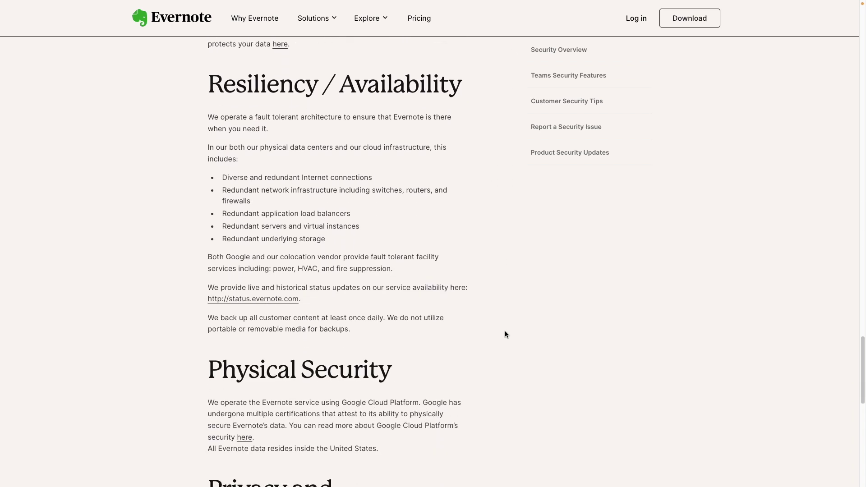
scroll(505, 335, down, 2)
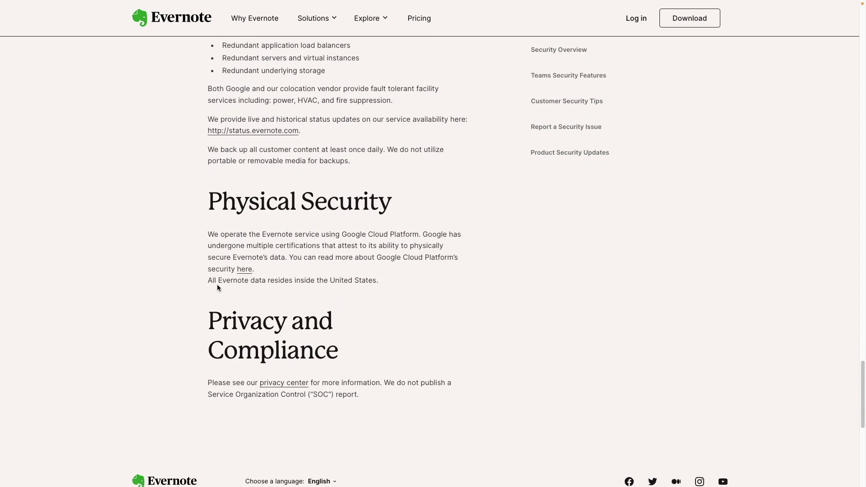
drag(214, 280, 347, 284)
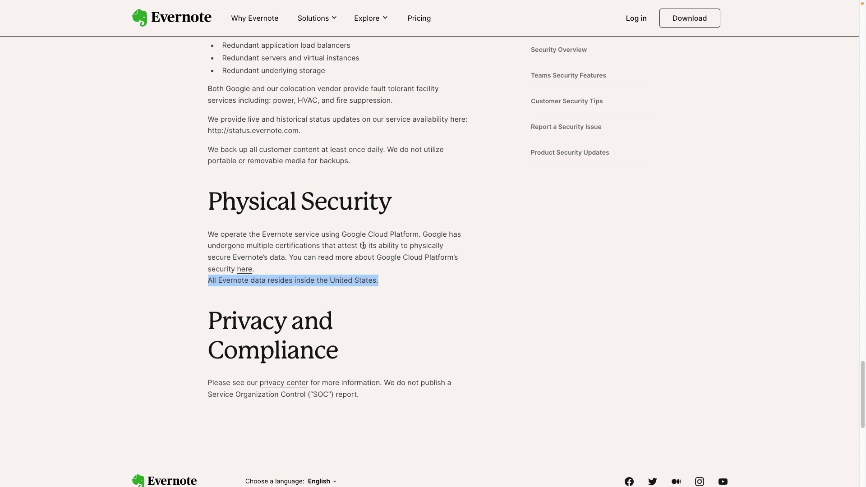
click(343, 236)
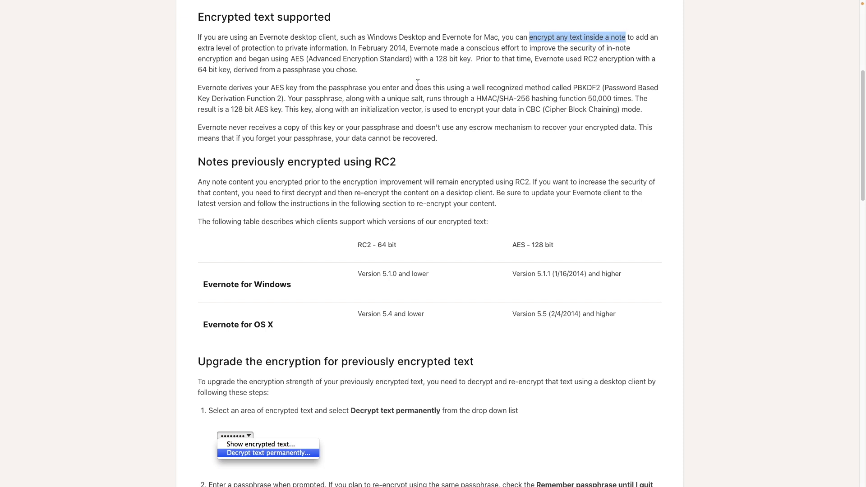
Scroll through the 'Encrypted text supported' help article
scroll(425, 167, down, 3)
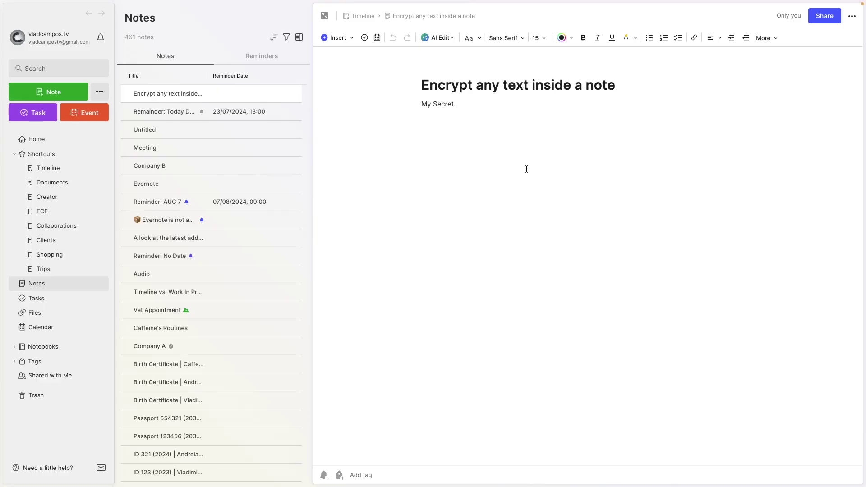
Select the line 'My Secret.' and bring up its Encrypt Selected Text passphrase dialog
drag(466, 110, 418, 109)
right_click(438, 104)
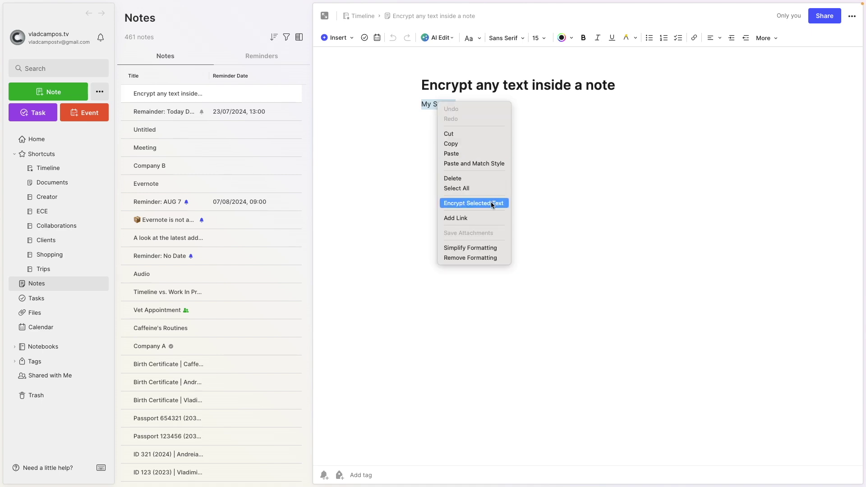
click(465, 206)
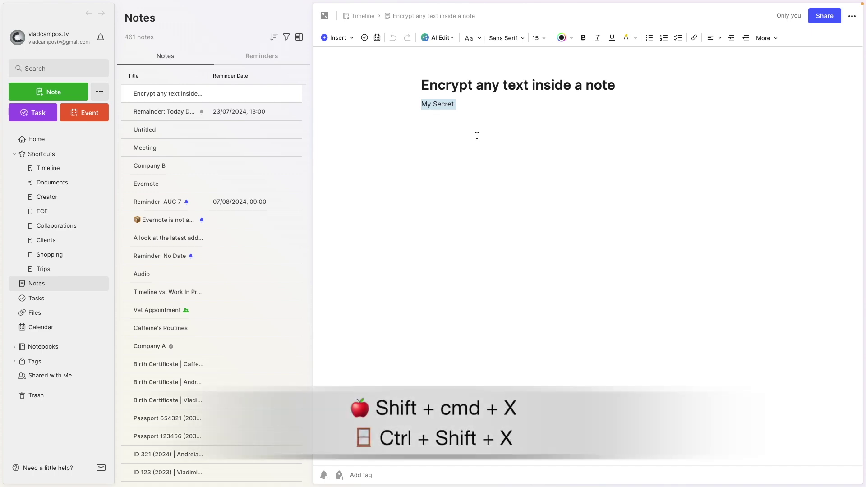
key(ctrl+shift+x)
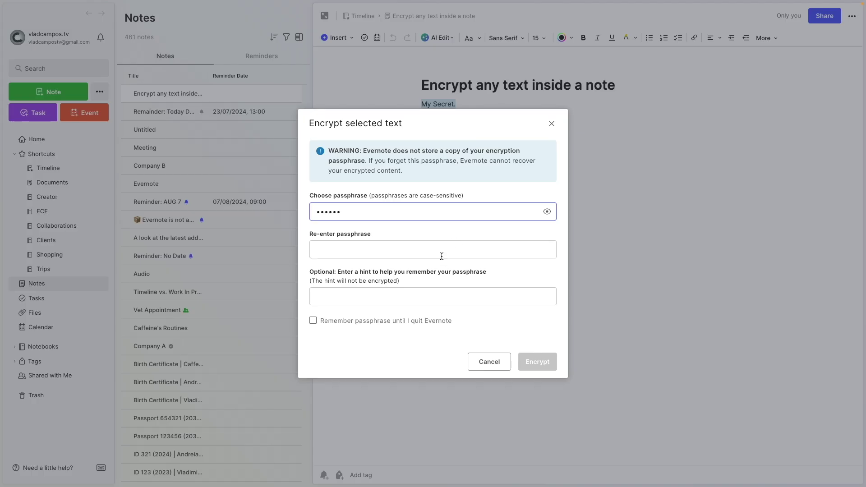
Encrypt 'My Secret.' with a confirmed passphrase, remembered until Evernote quits
click(442, 256)
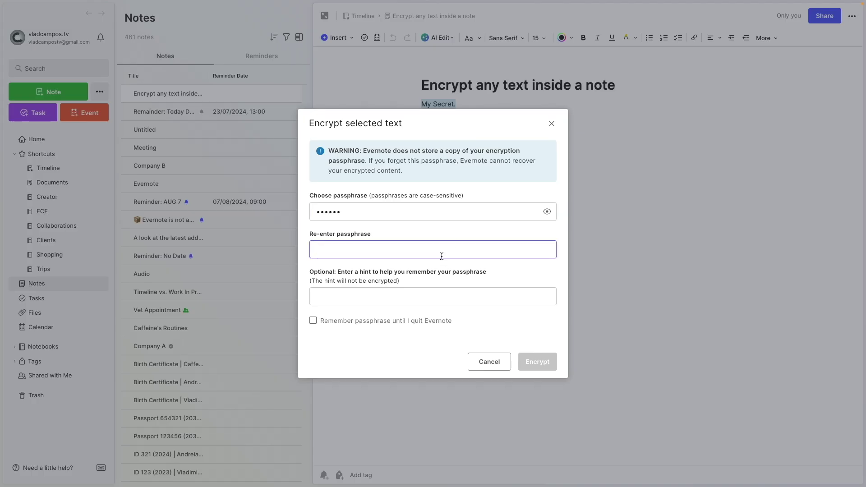
text(***)
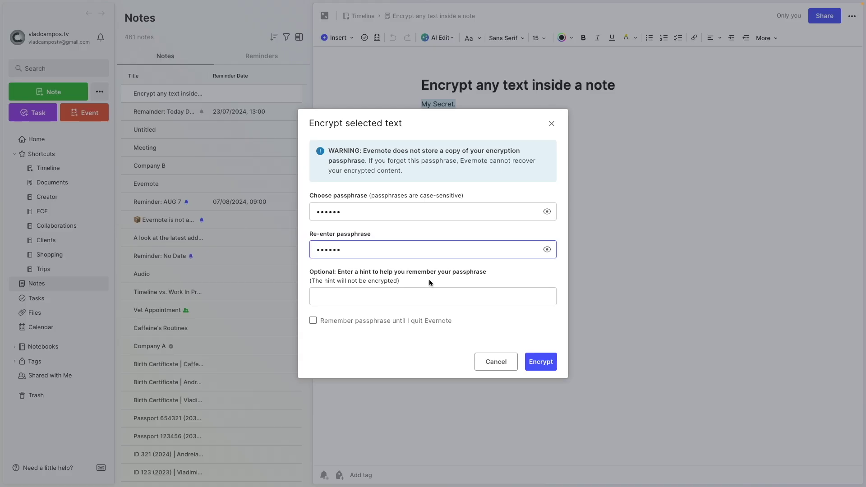
click(403, 298)
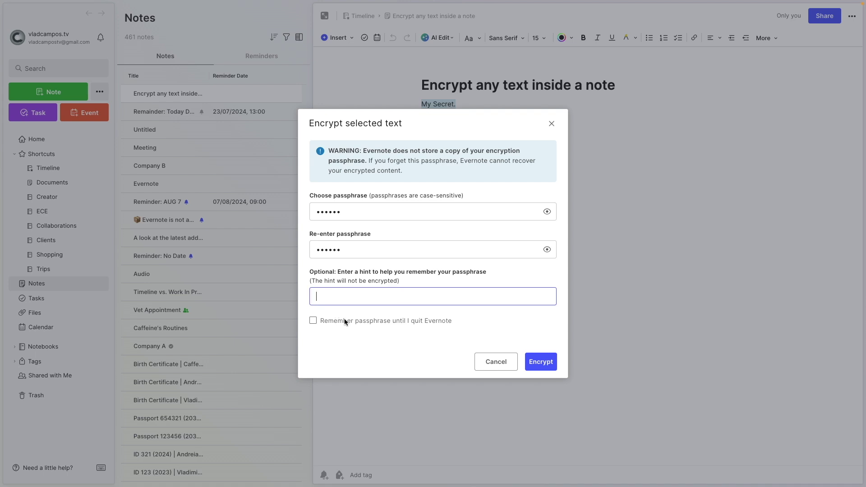
click(312, 321)
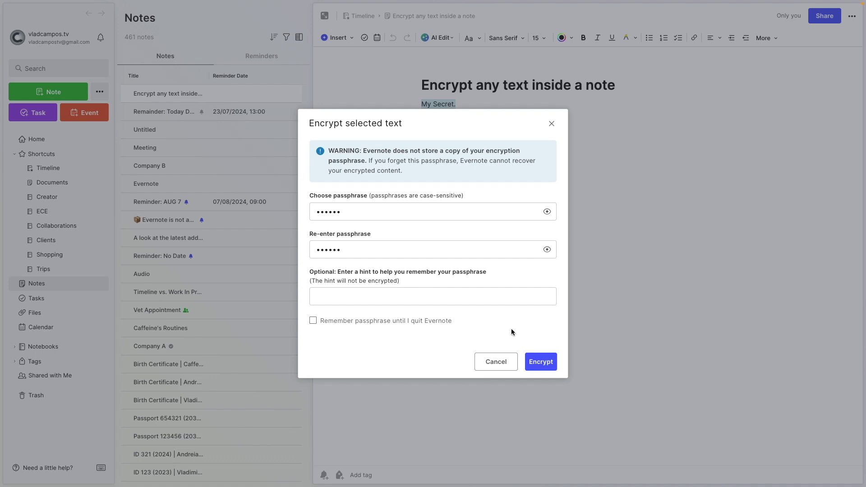
click(539, 362)
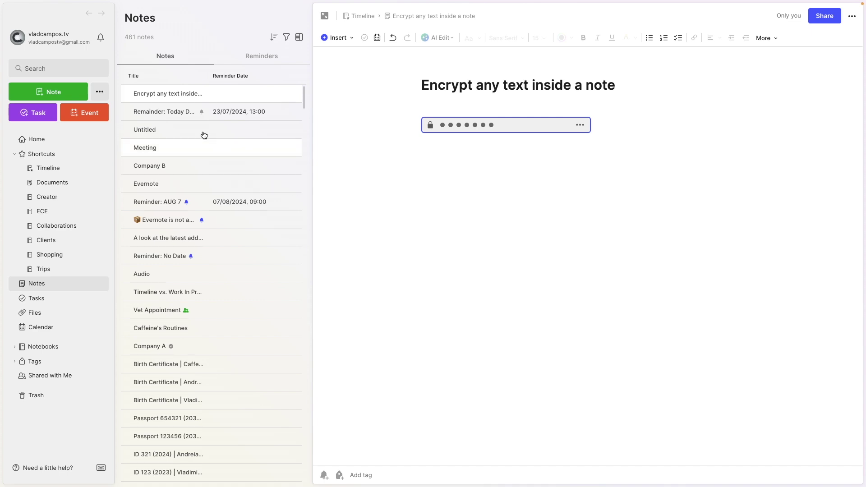
Type 'New text' into the empty Untitled note and select it
click(191, 130)
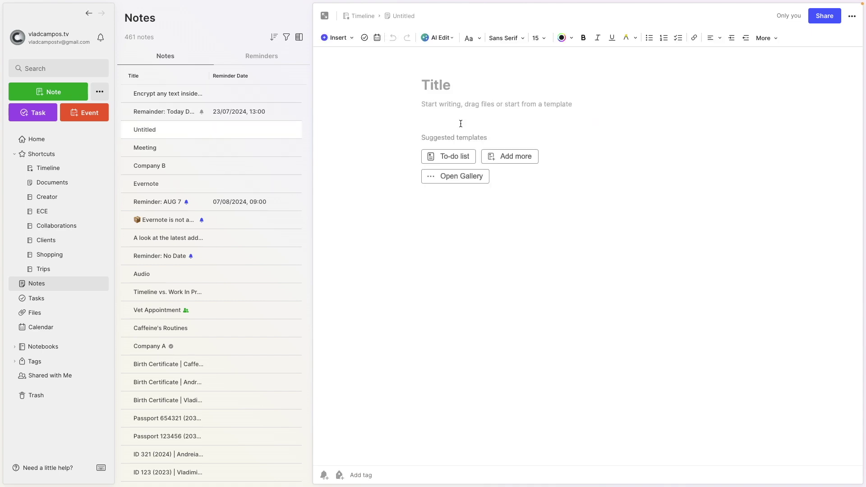
text(New text)
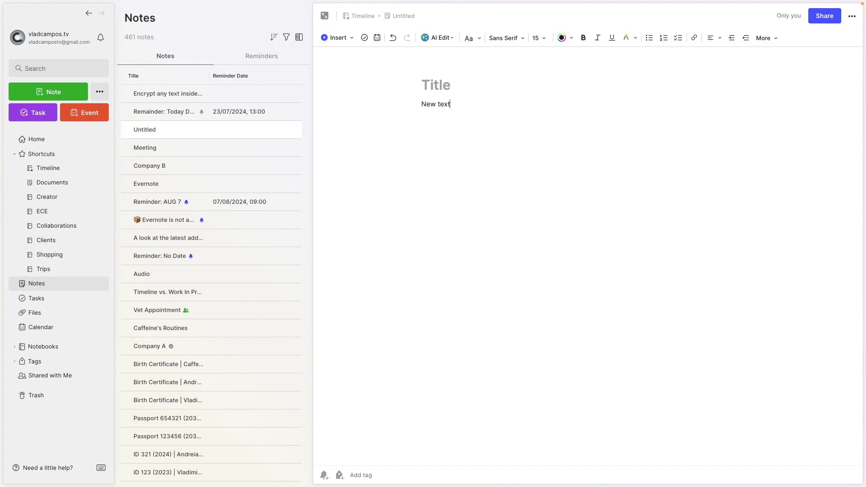
drag(450, 105, 417, 105)
Encrypt the selected 'New text' with a passphrase via Encrypt Selected Text
right_click(436, 106)
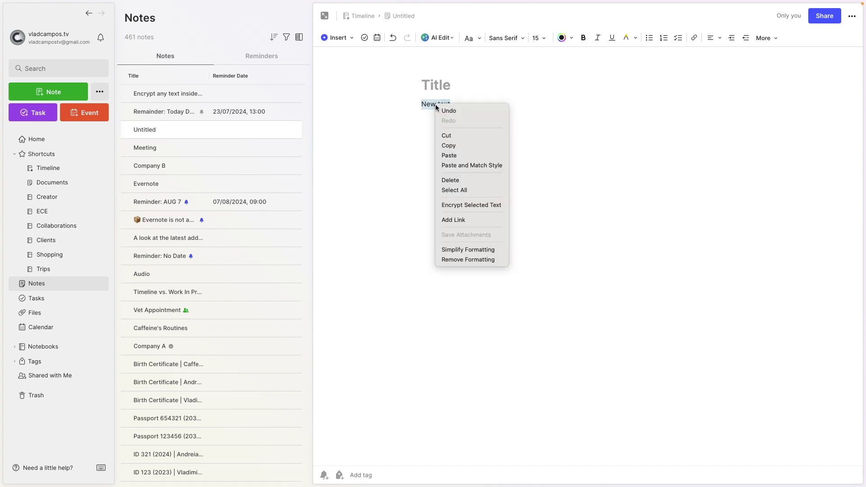
click(473, 207)
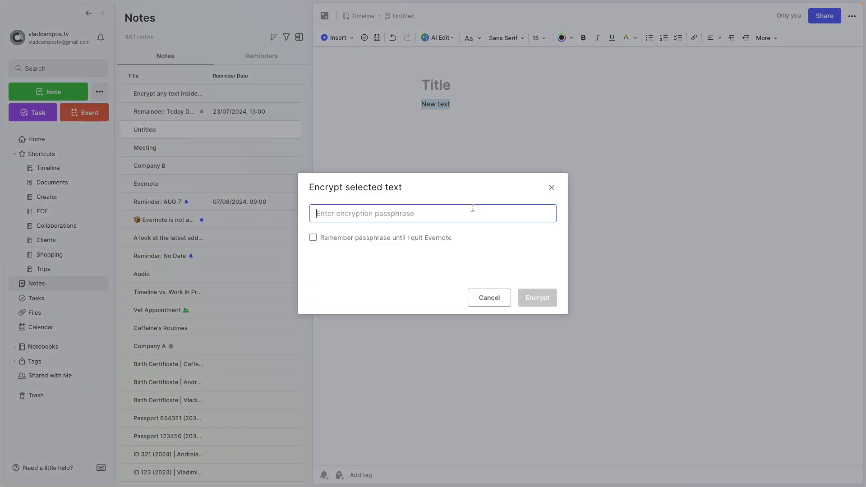
text(12)
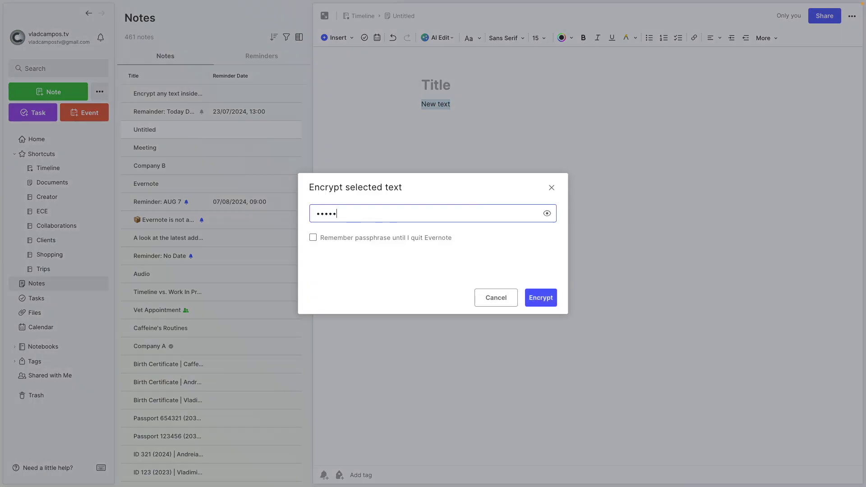
click(536, 299)
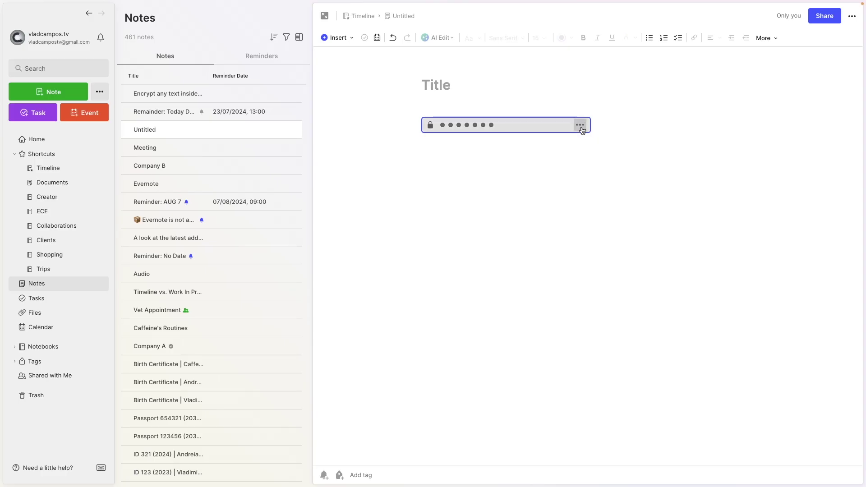
Reveal the encrypted block with its passphrase, then return to 'Encrypt any text inside a note'
click(582, 129)
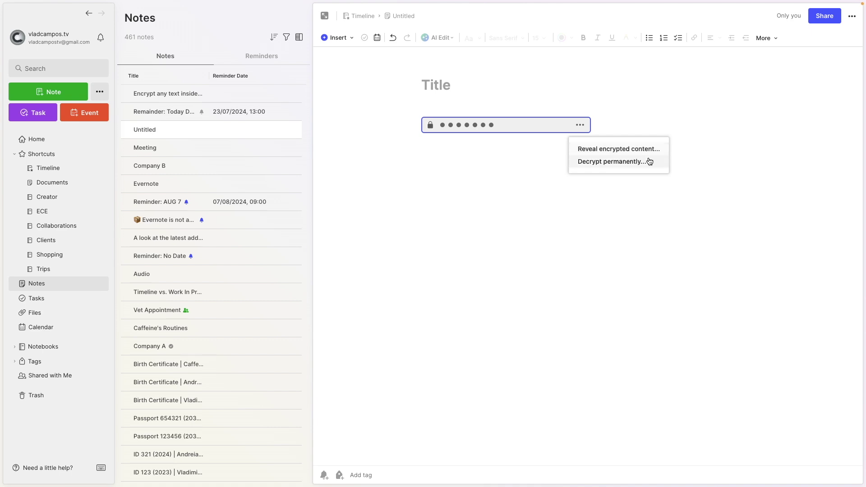
click(648, 148)
text(12)
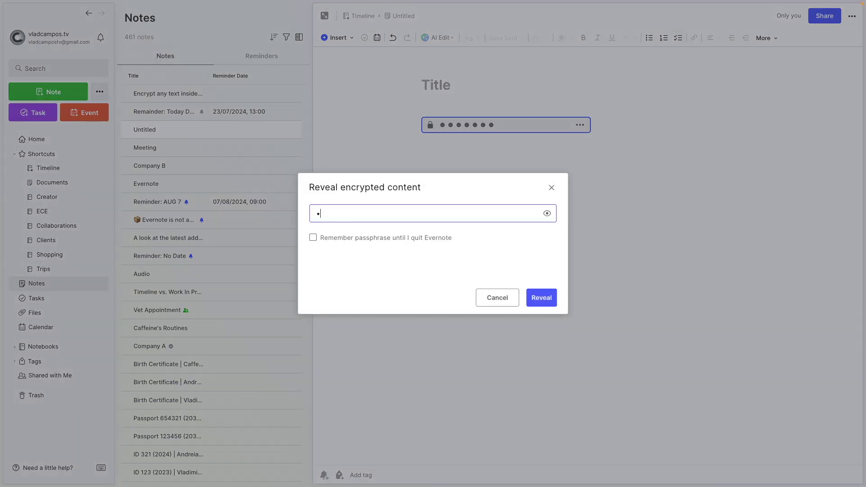
text(3456)
click(551, 298)
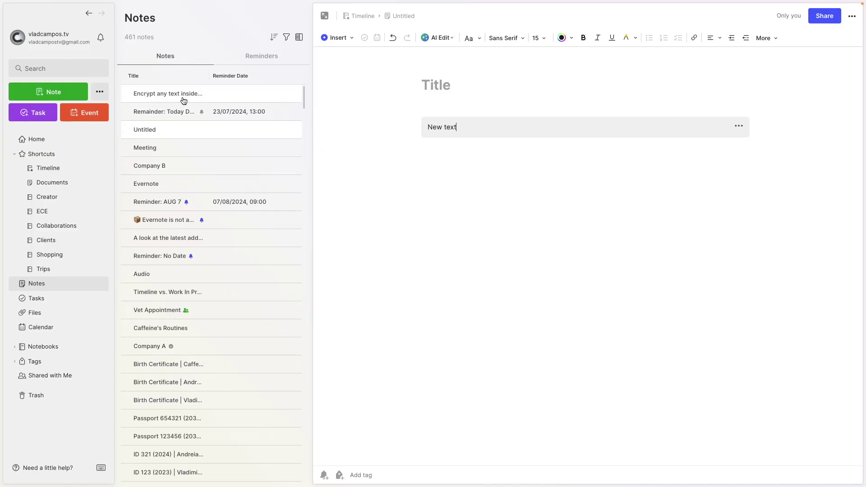
click(203, 95)
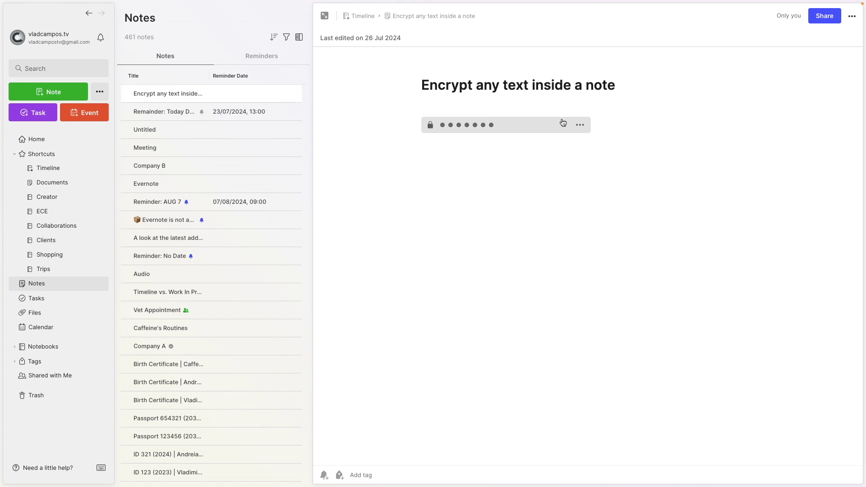
Decrypt the 'My Secret.' block by entering its passphrase through Reveal encrypted content
click(581, 126)
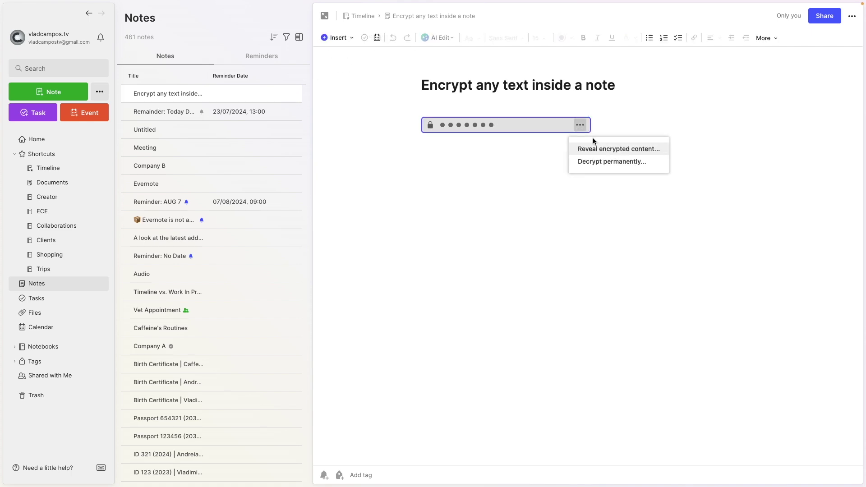
click(597, 149)
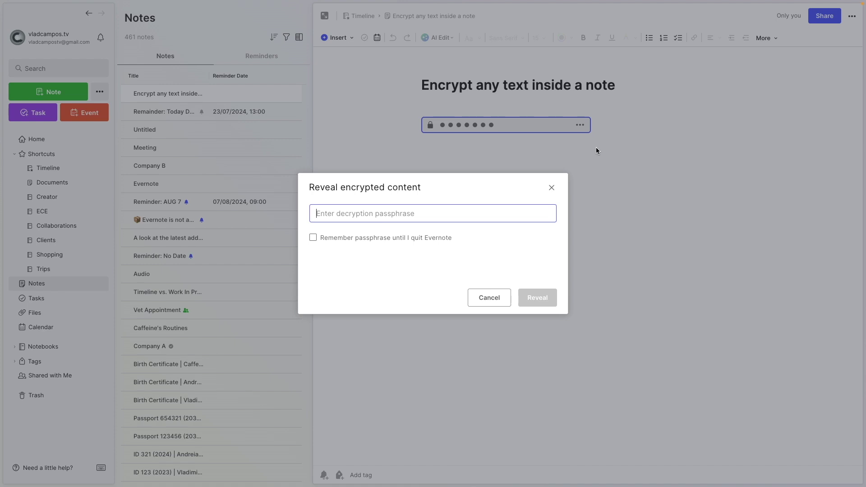
text(p)
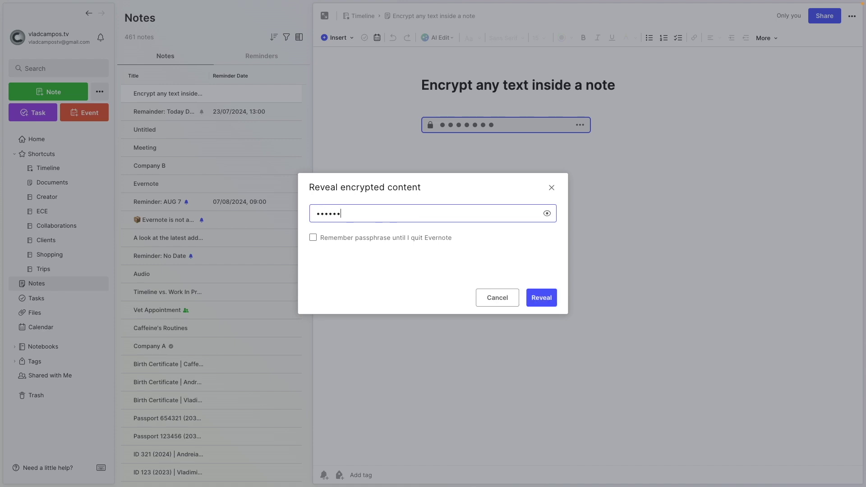
click(544, 298)
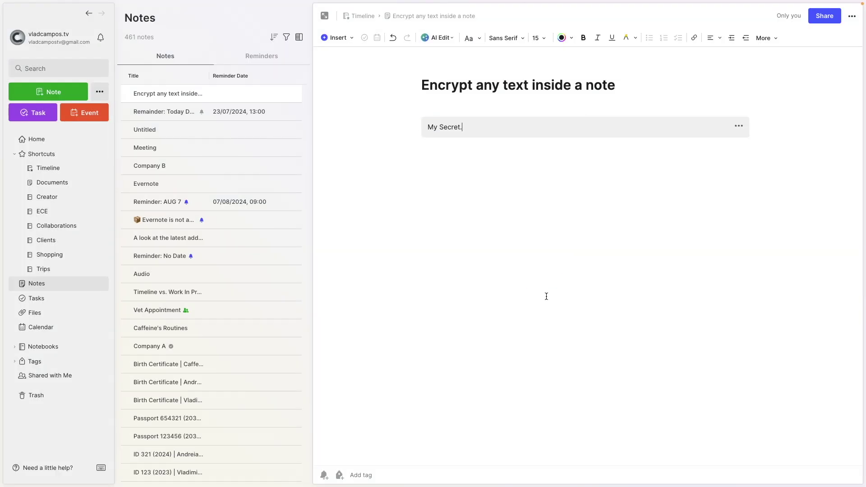
click(176, 135)
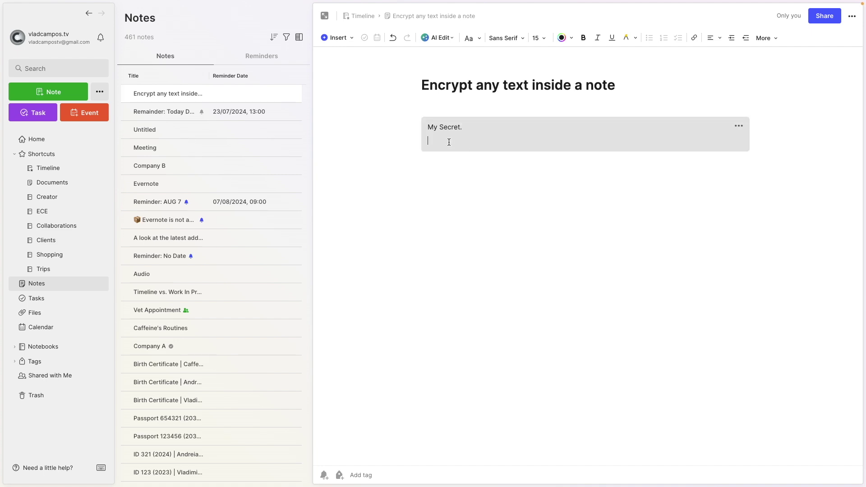
Show the editor's Insert options, including Divider, Checkbox, Table of Contents and Google Drive
click(345, 42)
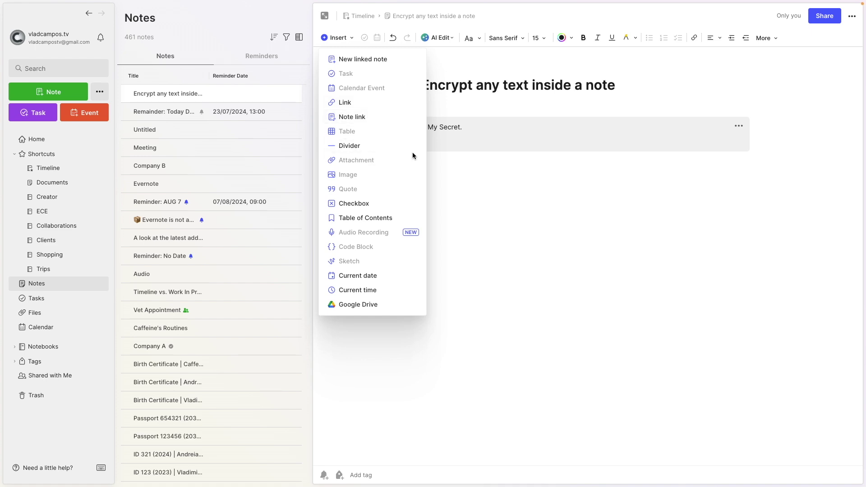
Add a dash line, an H2 heading and a checkbox task line below 'My Secret.'
click(439, 143)
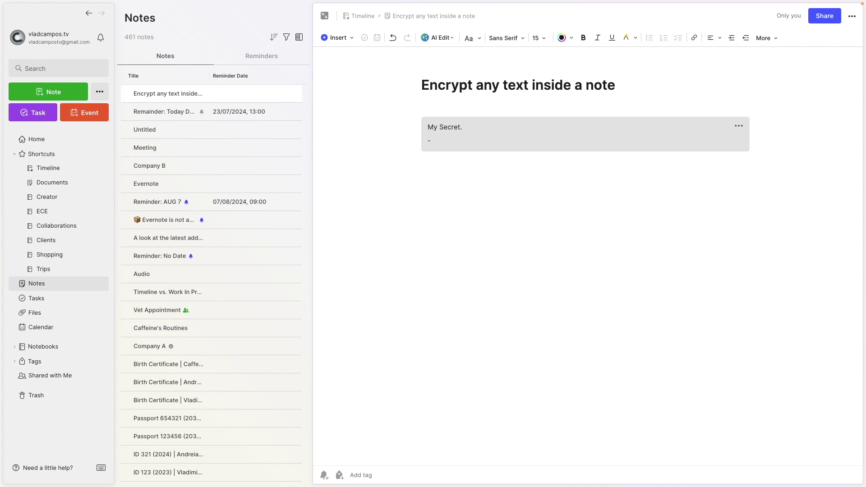
key(Return)
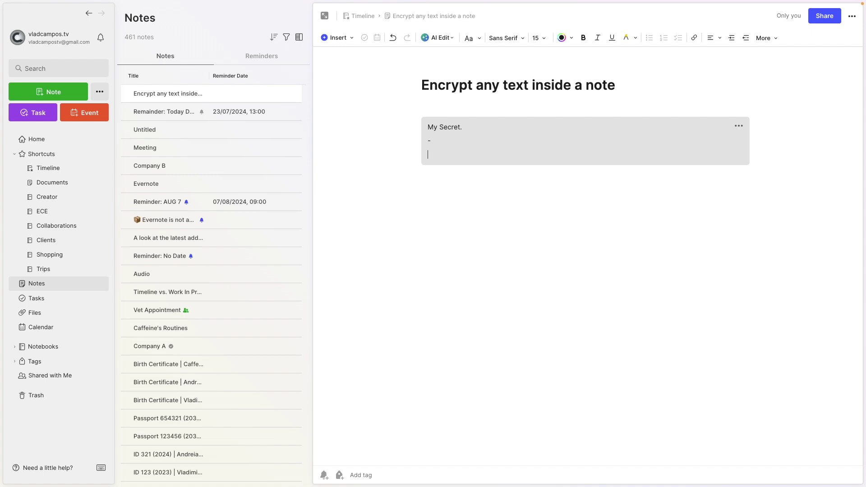
text(## H)
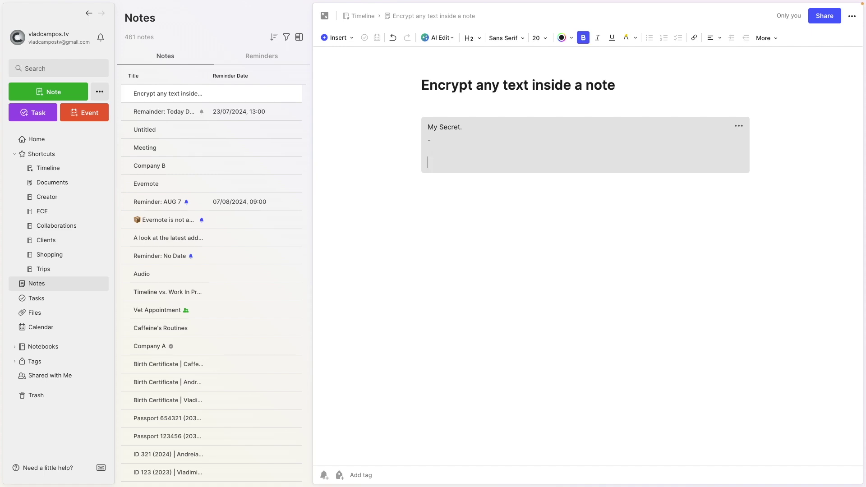
key(Return)
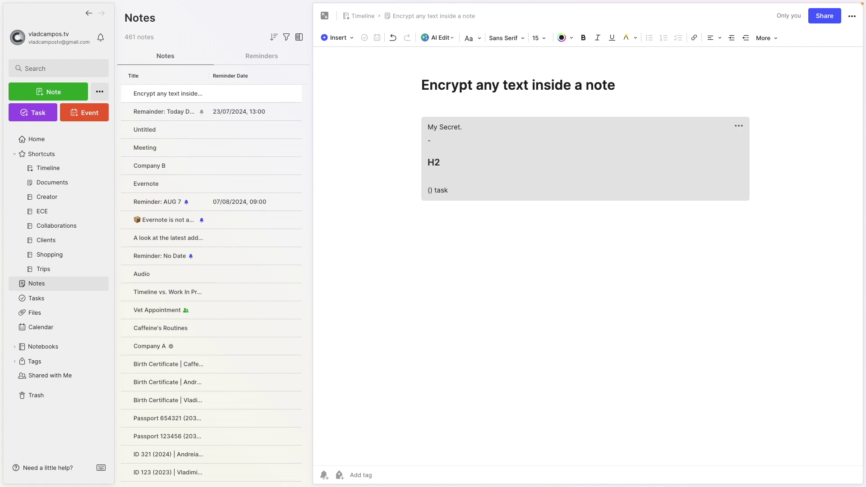
click(342, 42)
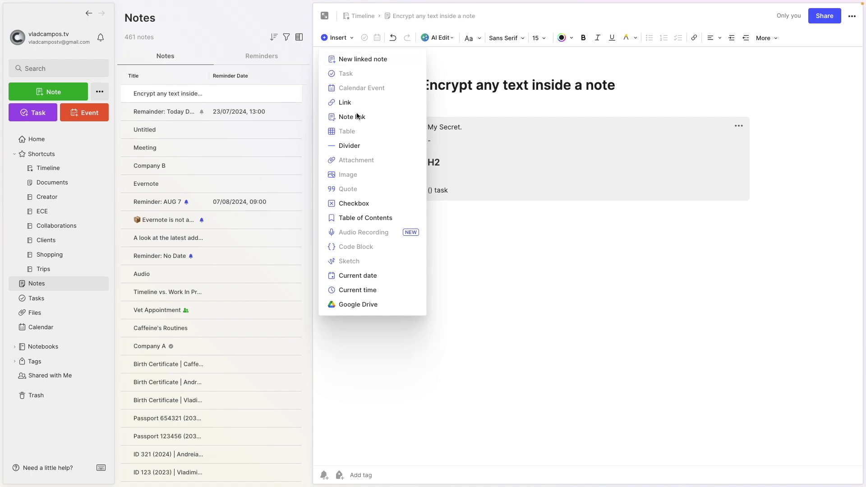
click(357, 204)
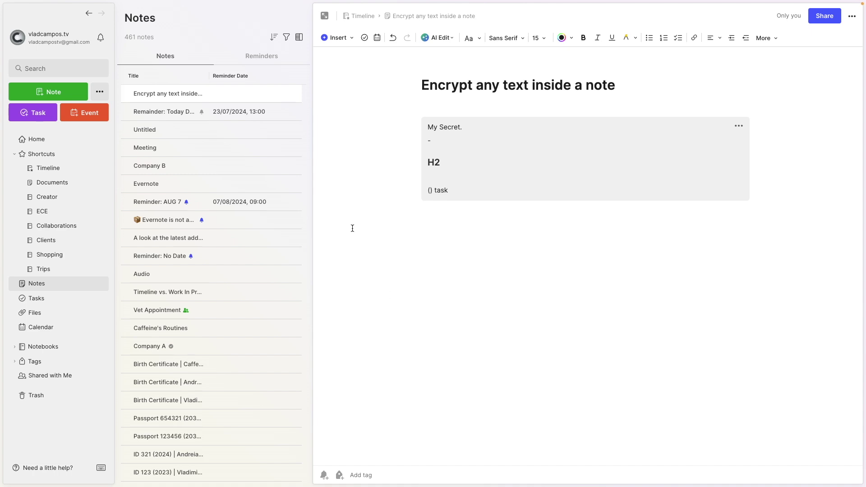
In the Untitled note, choose Decrypt permanently from the encrypted block's menu, leaving it locked
click(243, 134)
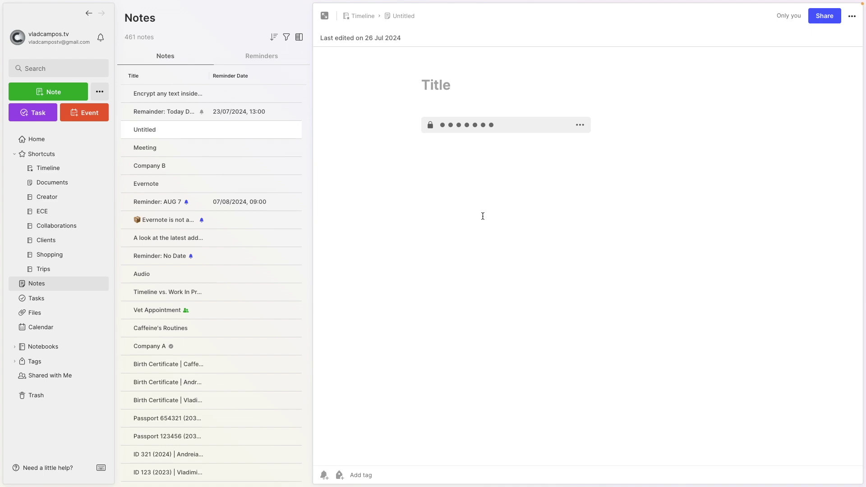
click(580, 125)
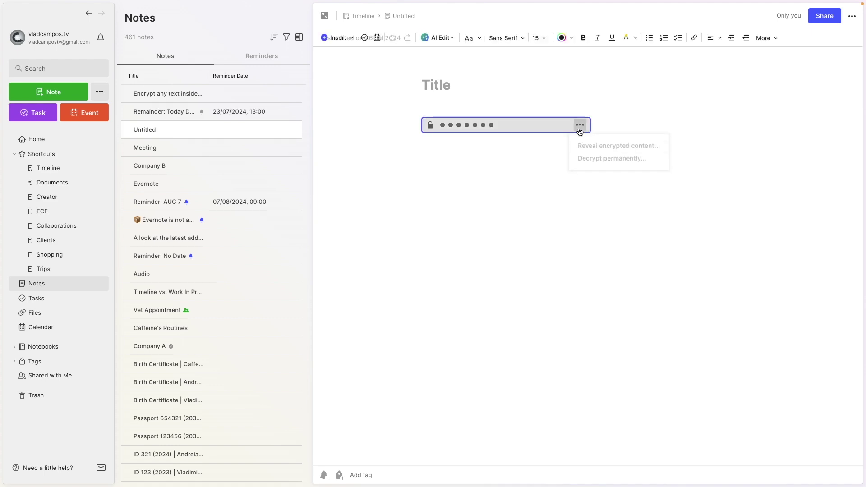
click(612, 162)
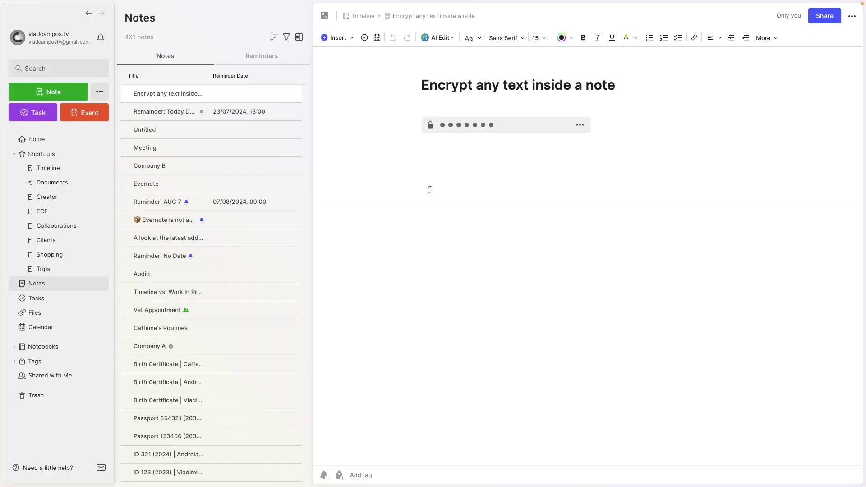
Filter all notes to those containing Encrypted content
click(61, 287)
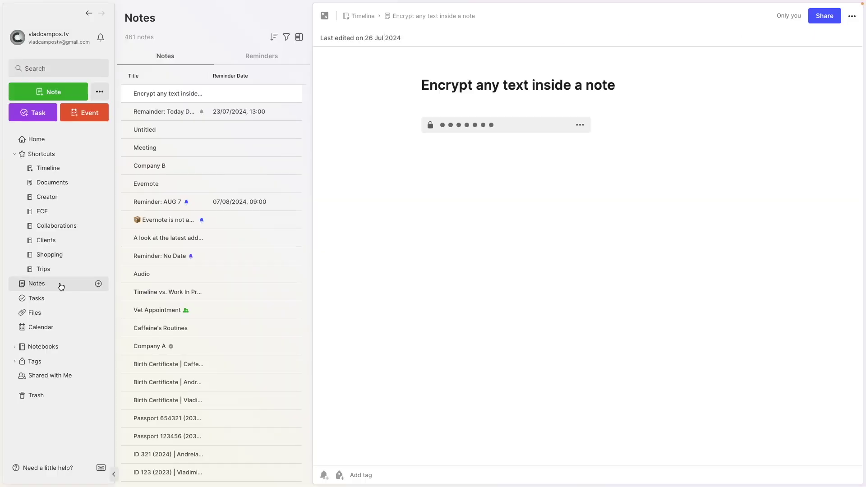
click(285, 40)
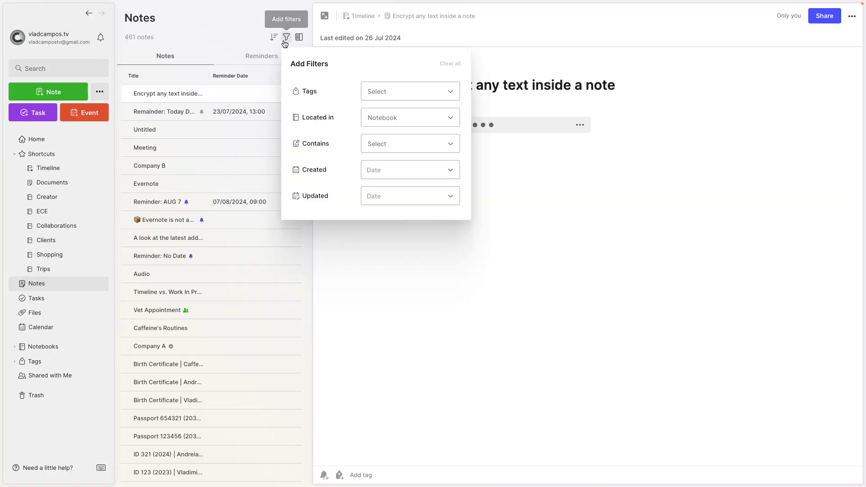
click(380, 150)
text(en)
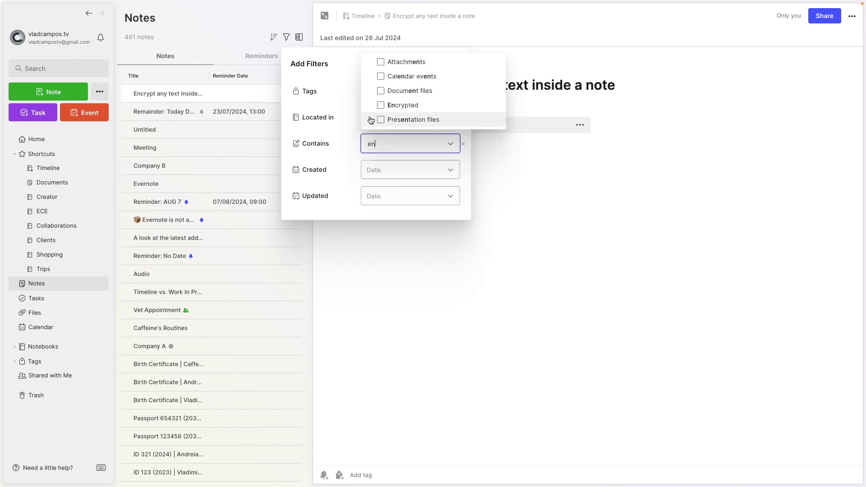
click(380, 105)
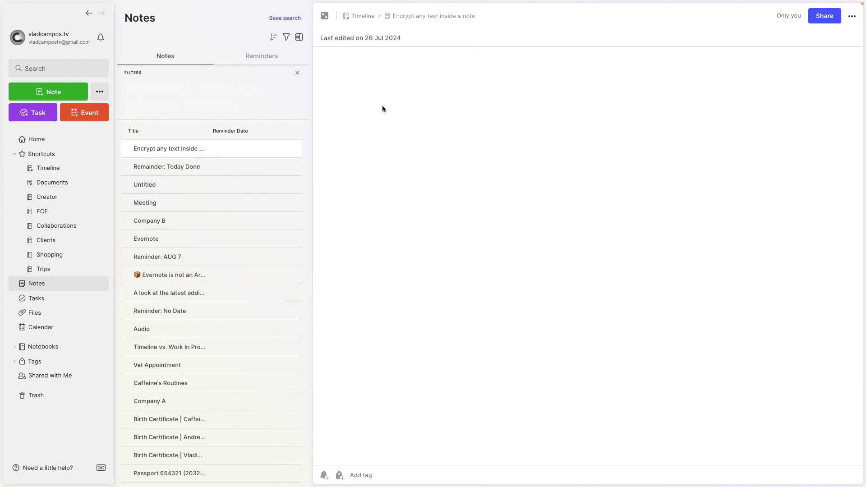
Open the Untitled note from the two filtered results
click(223, 153)
click(224, 137)
click(221, 153)
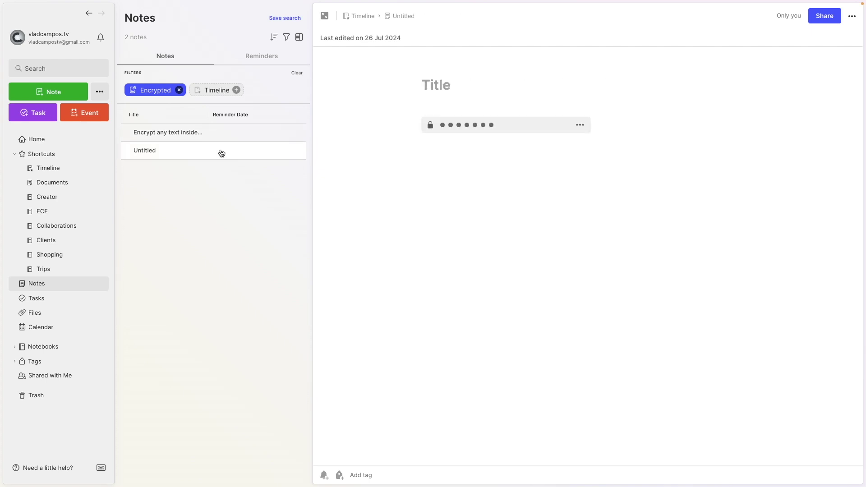